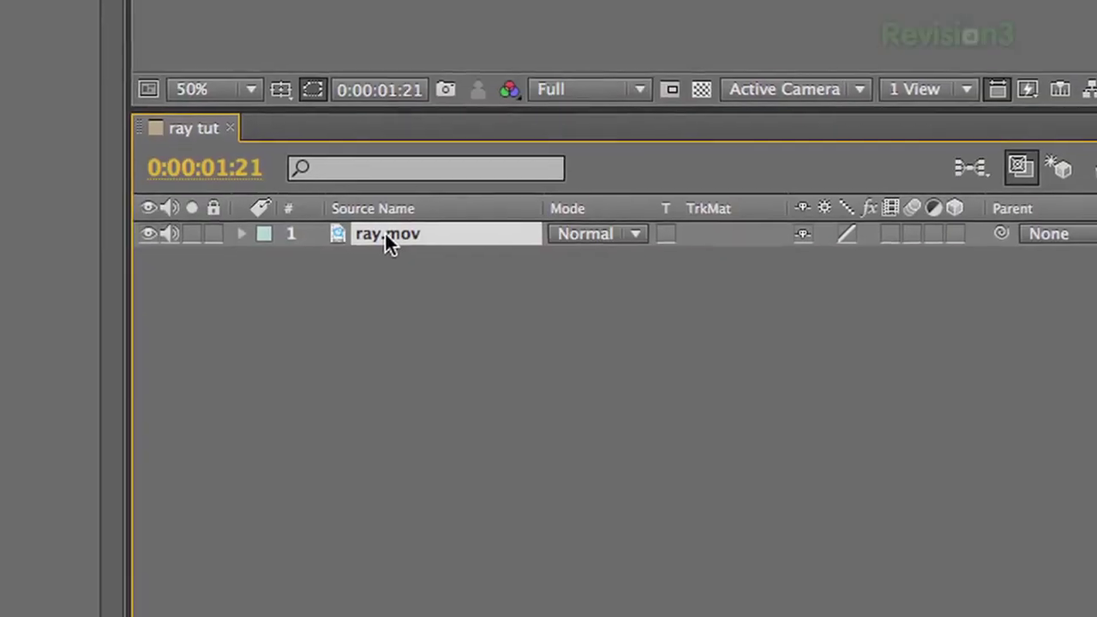
Step: Duplicate the ray.mov layer and shift the colorized copy's Colorize Hue to green
key("ctrl+d")
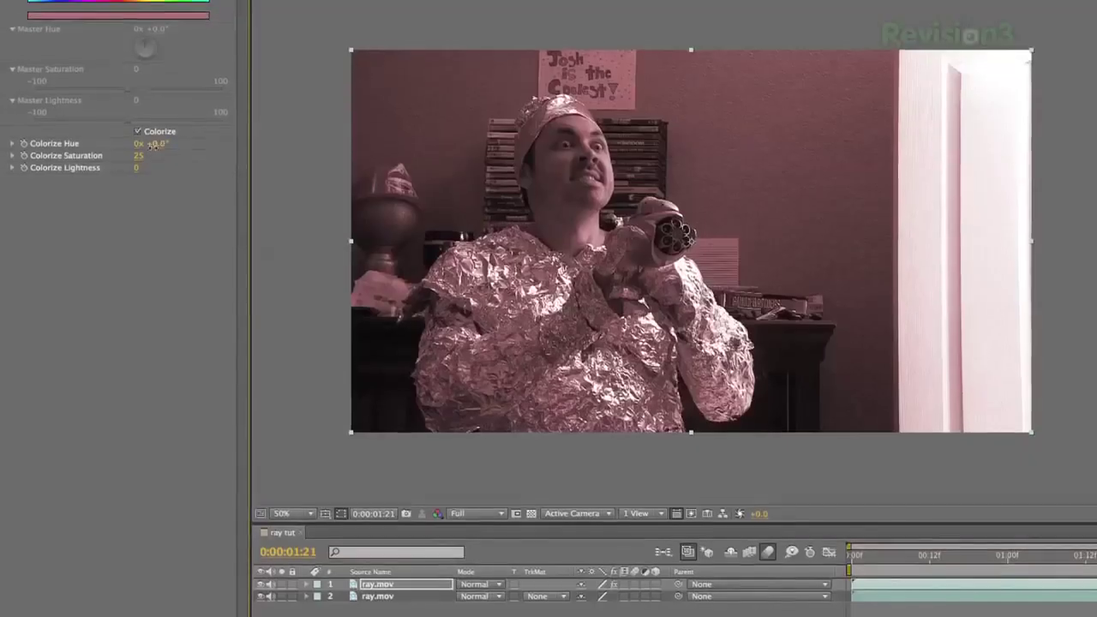
left_click_drag(152, 144, 220, 146)
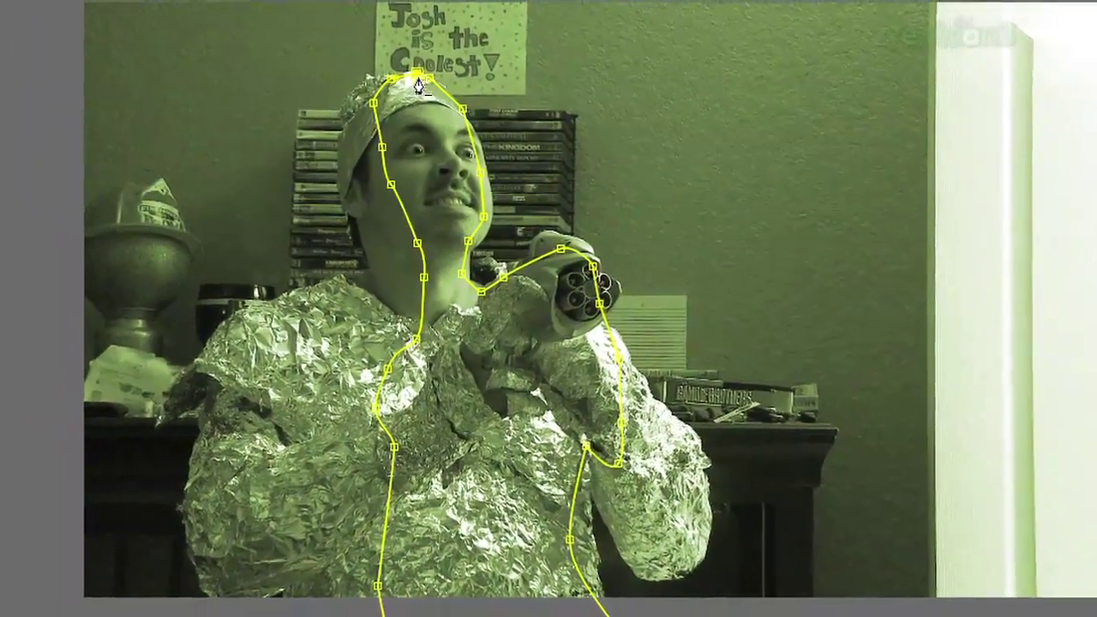
Step: Close the mask around the gun-lit side of the man on the green copy and increase its Mask Feather
left_click(407, 76)
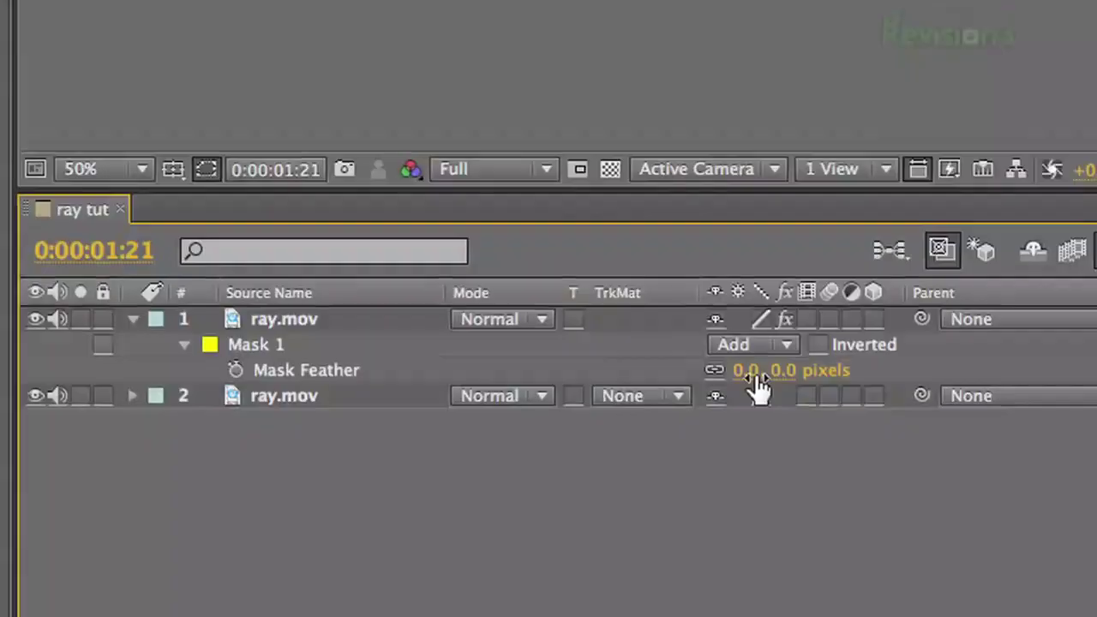
left_click_drag(755, 368, 799, 362)
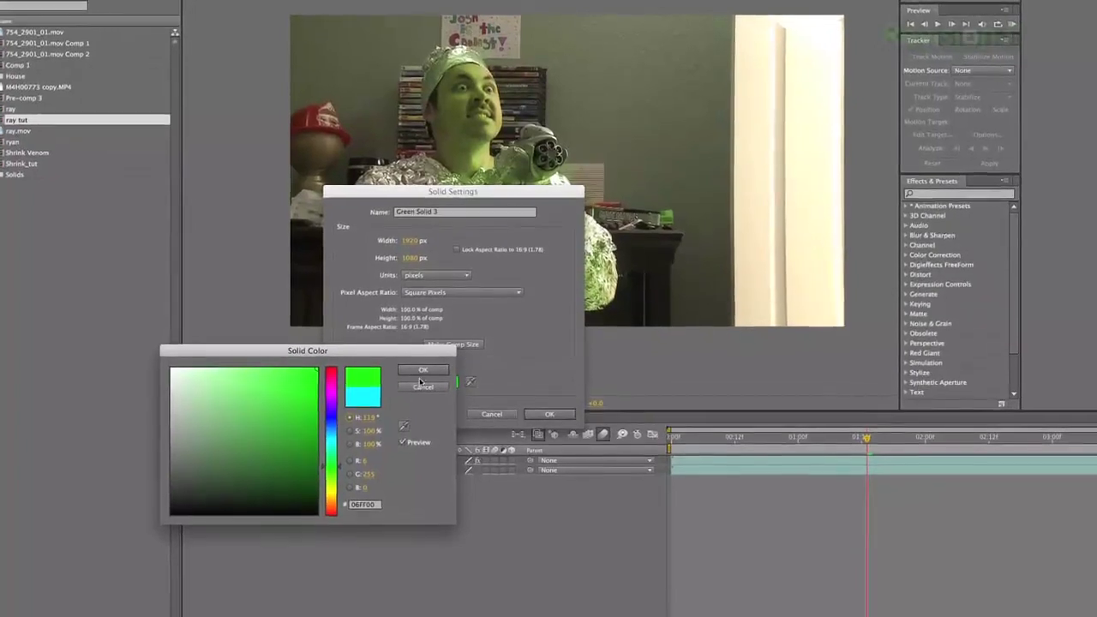
Step: Create a 1920 x 1080 px solid named Green Solid 3 in bright green 06FF00
left_click(423, 370)
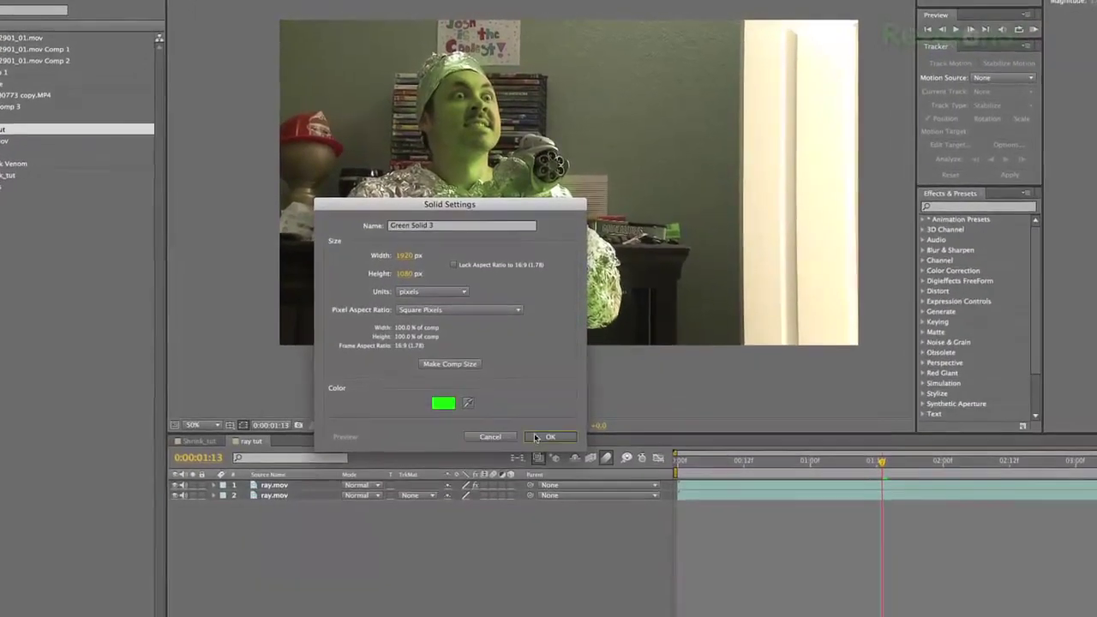
left_click(549, 437)
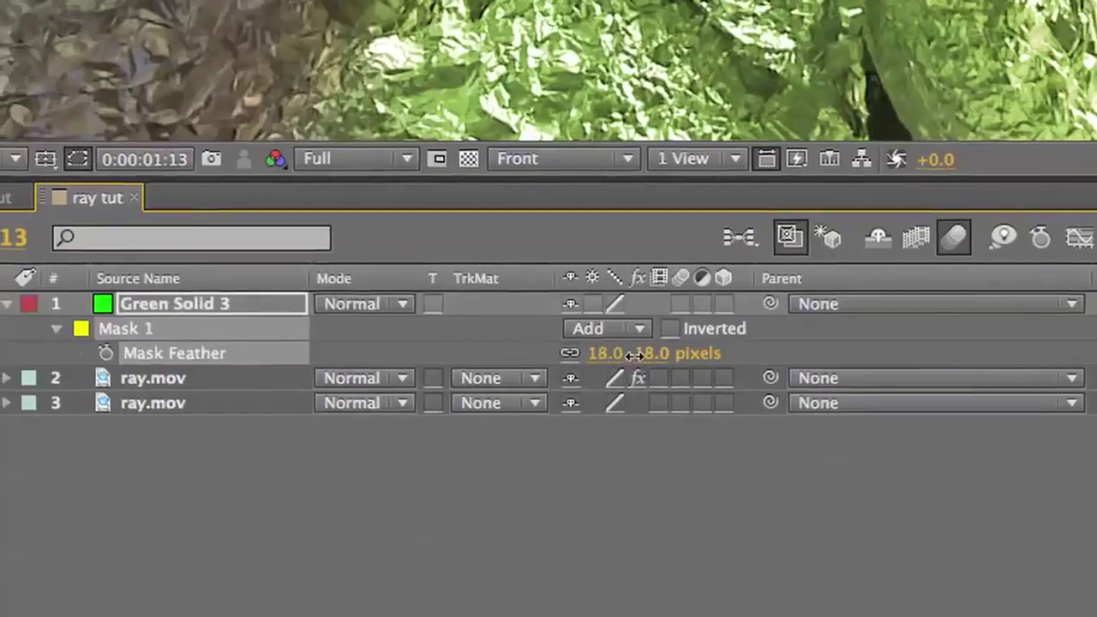
Step: Increase the Mask Feather of the green solid over the gun barrel and change the solid's blending mode
left_click_drag(644, 351, 677, 347)
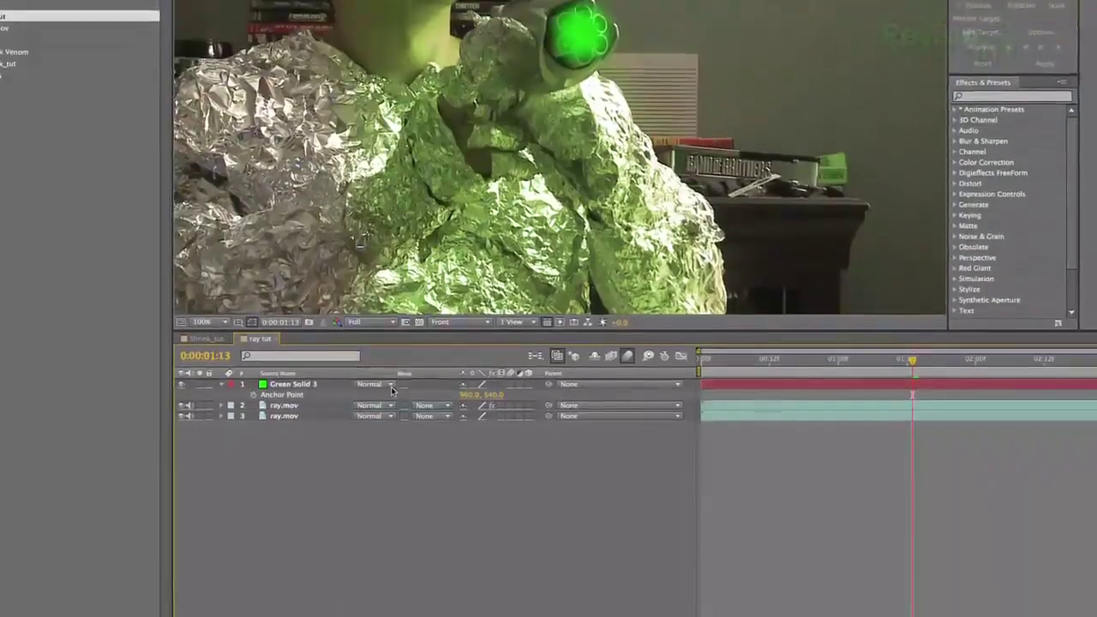
left_click(392, 296)
left_click(387, 415)
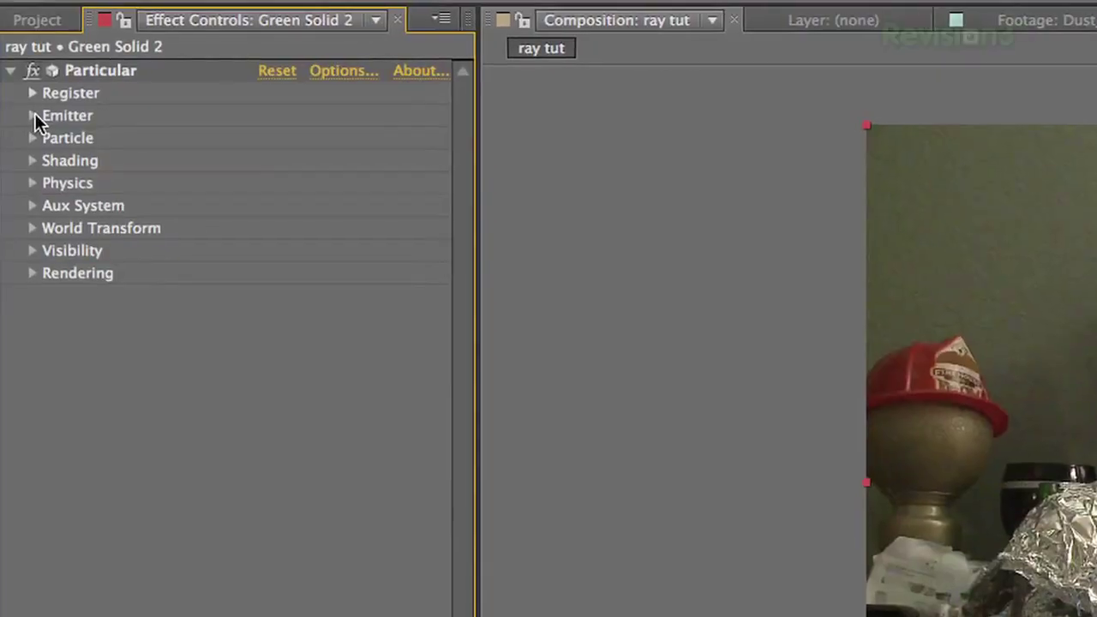
Step: Start keyframing Particles/sec in Particular's Emitter settings on Green Solid 2 and set the first keyframe to 0
left_click(34, 118)
left_click(79, 139)
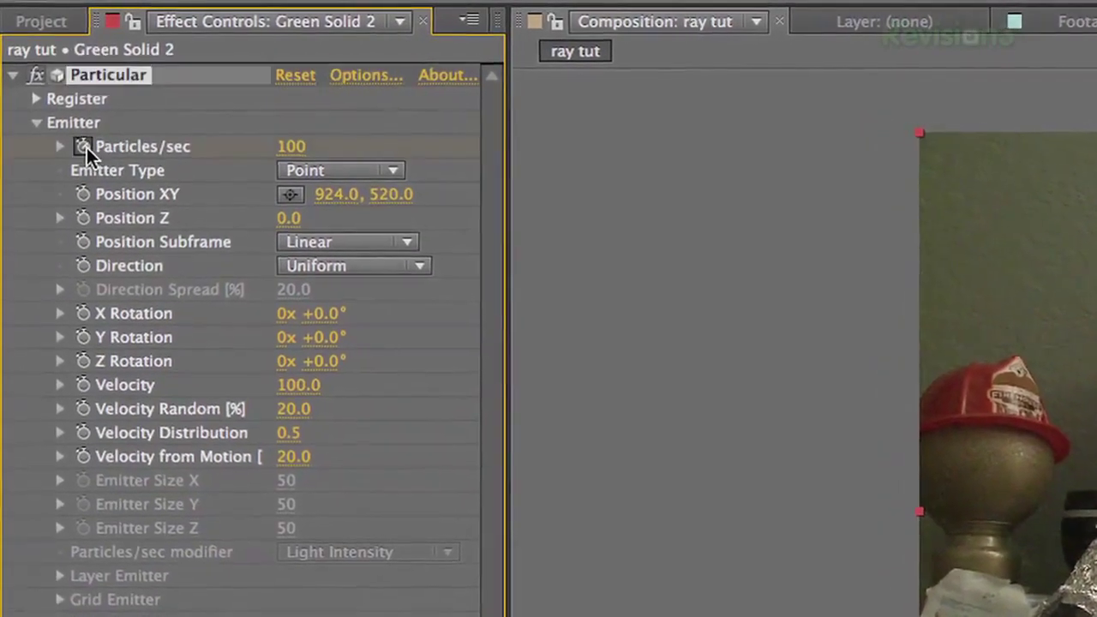
left_click(293, 150)
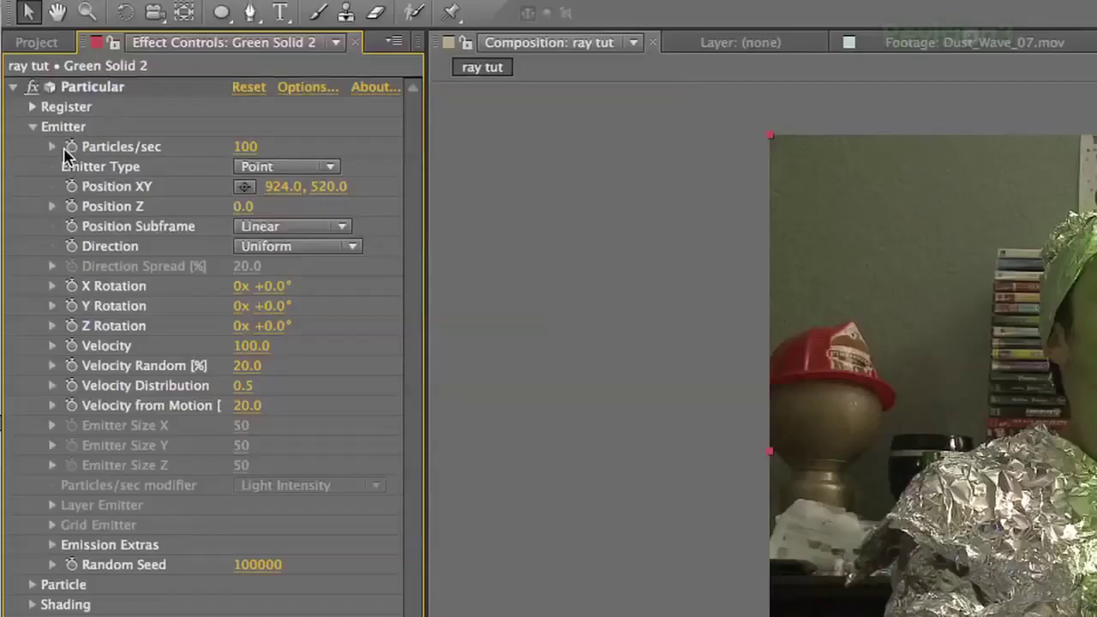
left_click(74, 139)
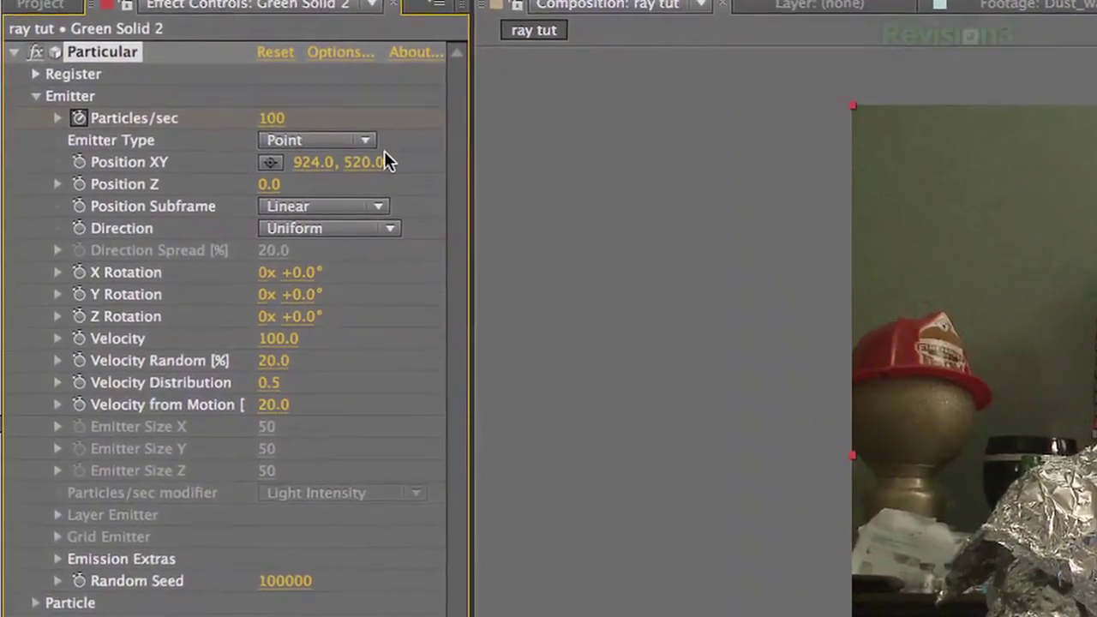
left_click(290, 109)
type("0")
key("Return")
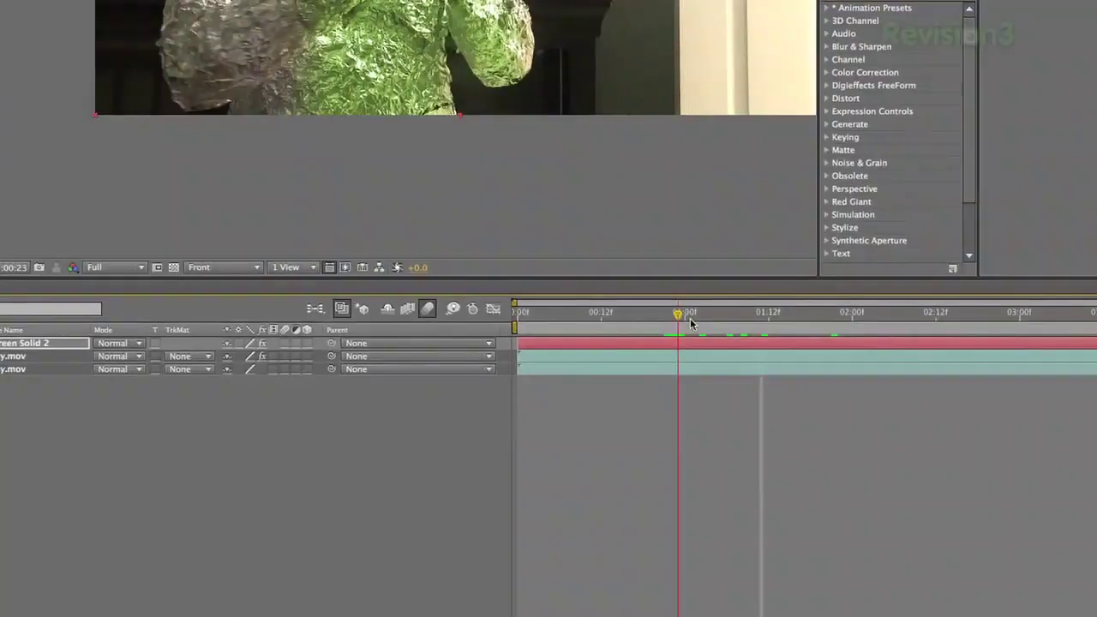
Step: Shift the current time slightly, keyframe Particles/sec at 850, and select that value near the end of the shot
left_click_drag(691, 318, 683, 326)
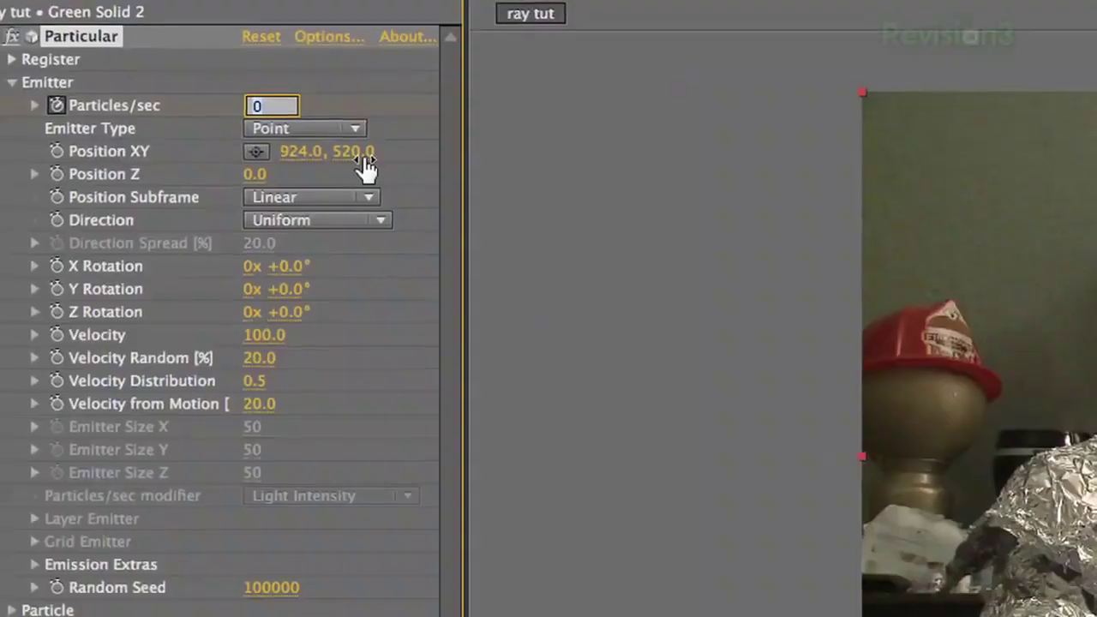
type("850")
key("Return")
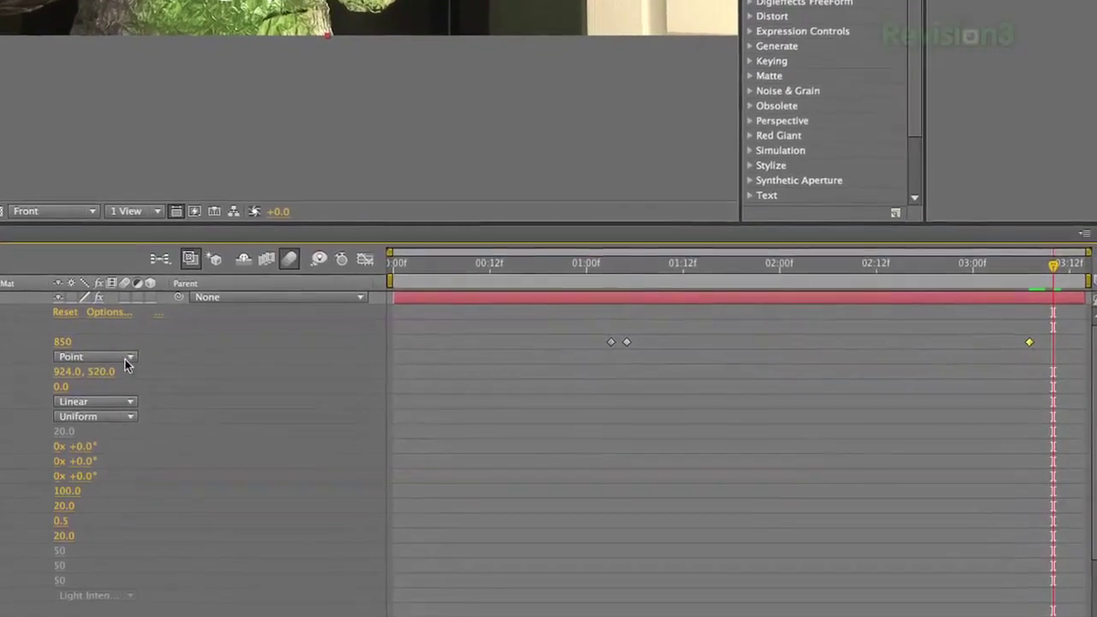
left_click(39, 341)
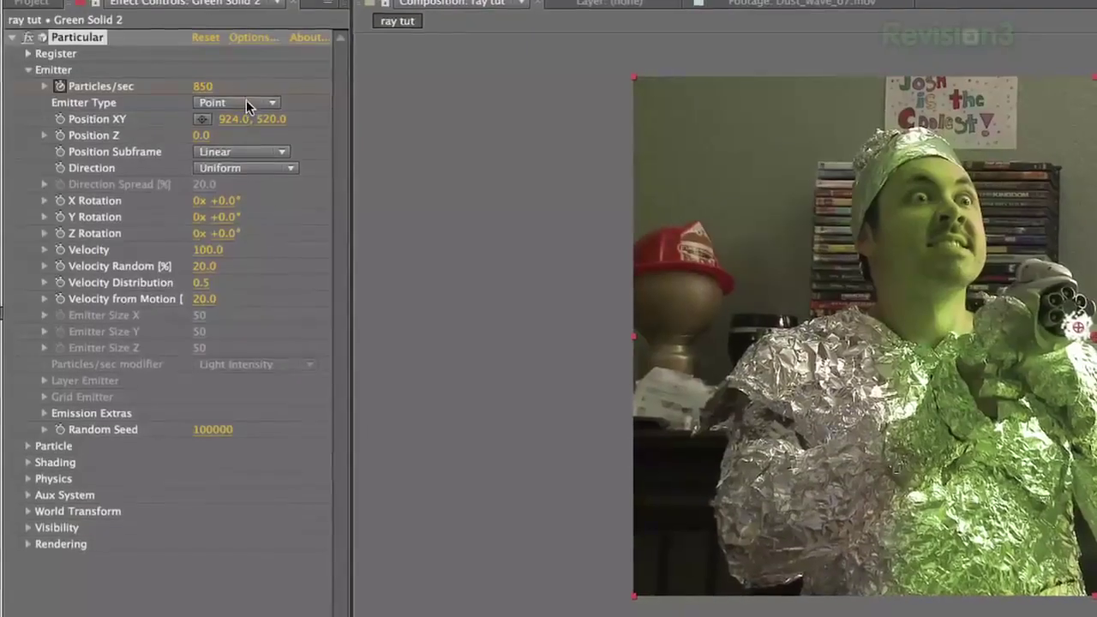
Step: Set Particular's emitter type to Box and its direction to Directional, and reduce Emitter Size X to 38
left_click(246, 100)
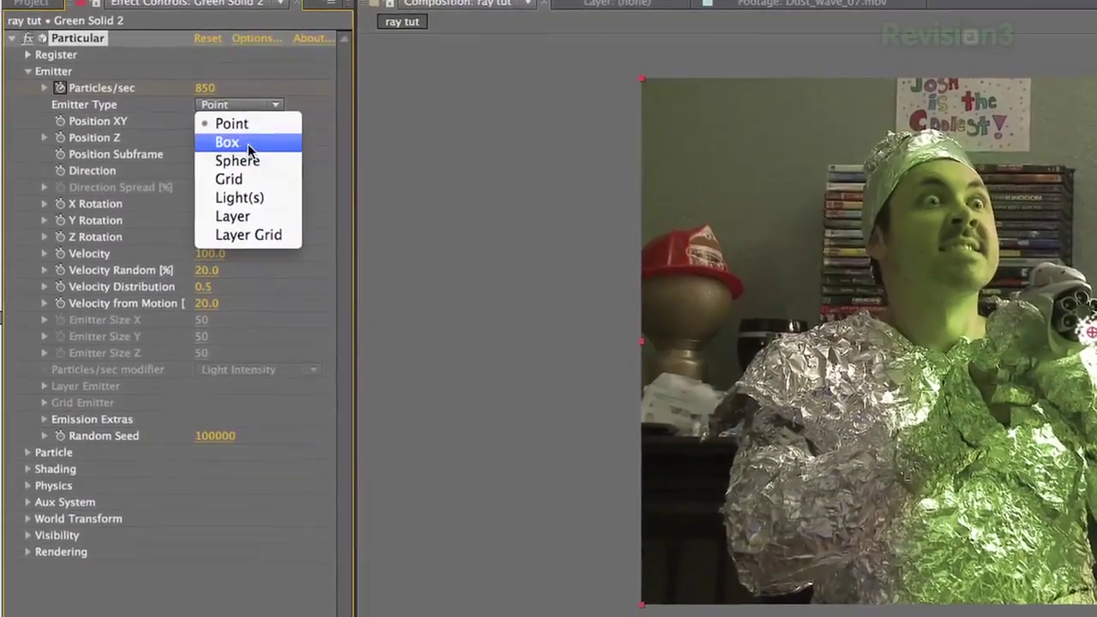
left_click(247, 143)
left_click(289, 173)
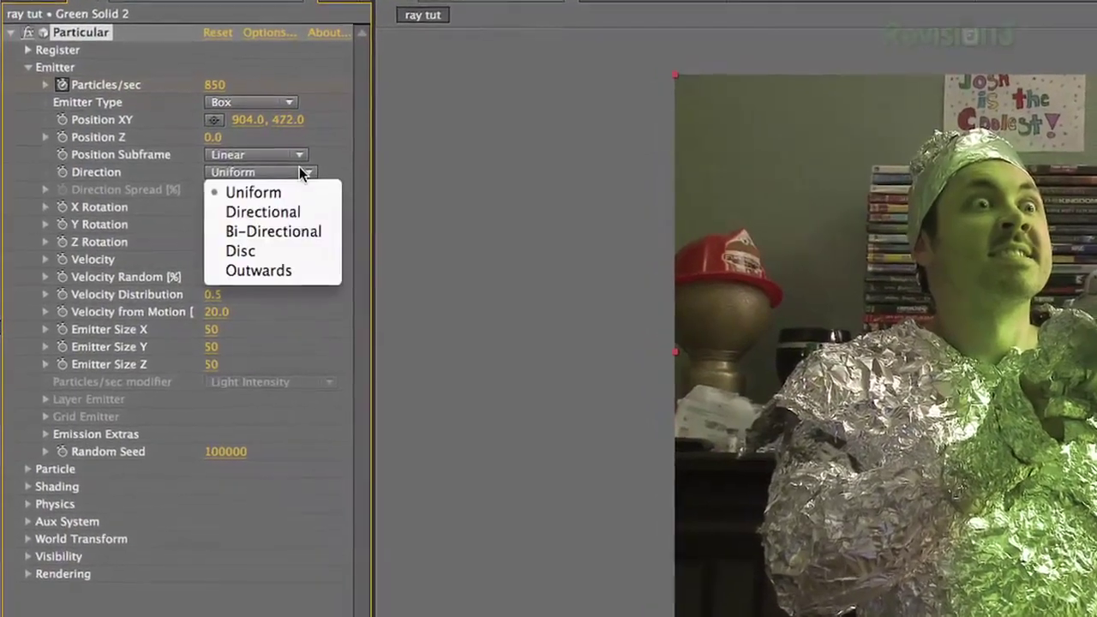
left_click(317, 208)
left_click(234, 188)
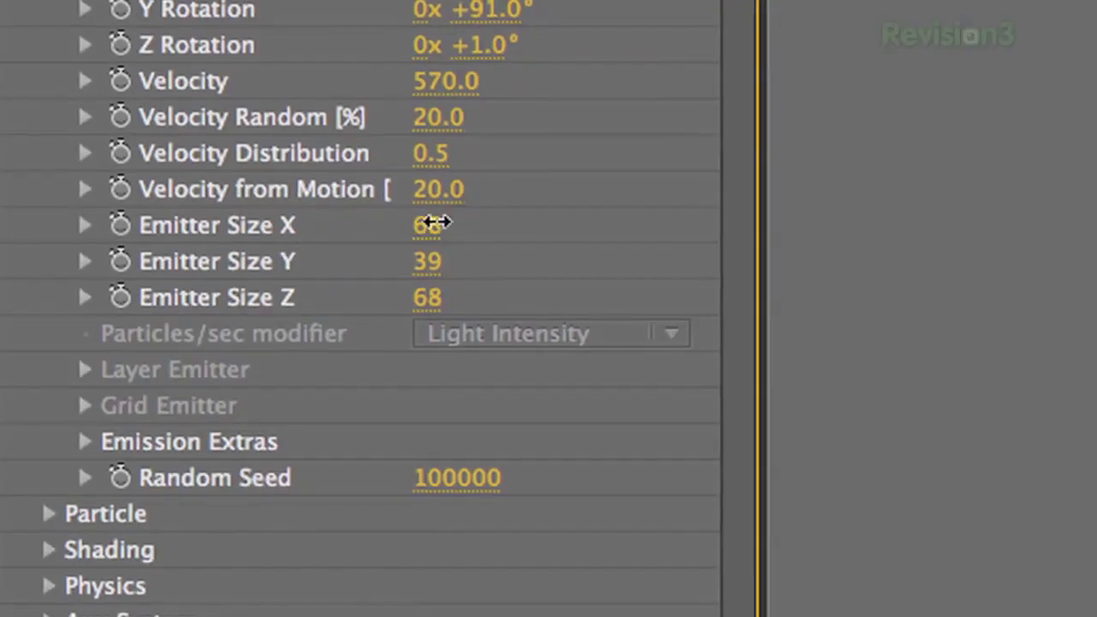
left_click_drag(431, 225, 355, 252)
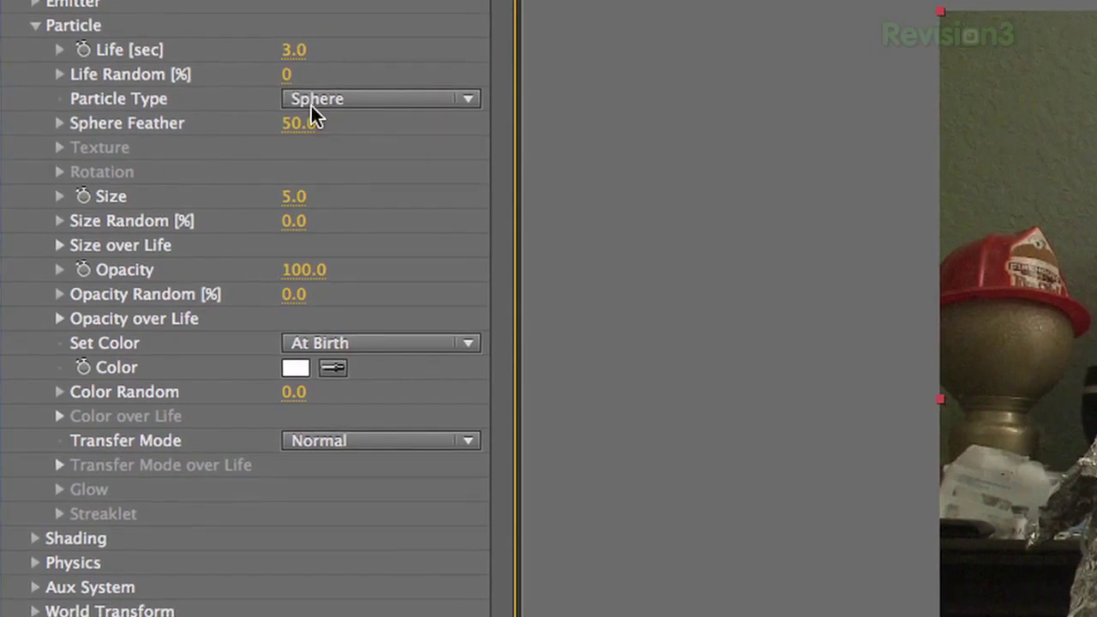
Step: Set the particle life to 6.1 seconds and the particle type to Glow Sphere (No DOF)
left_click(296, 50)
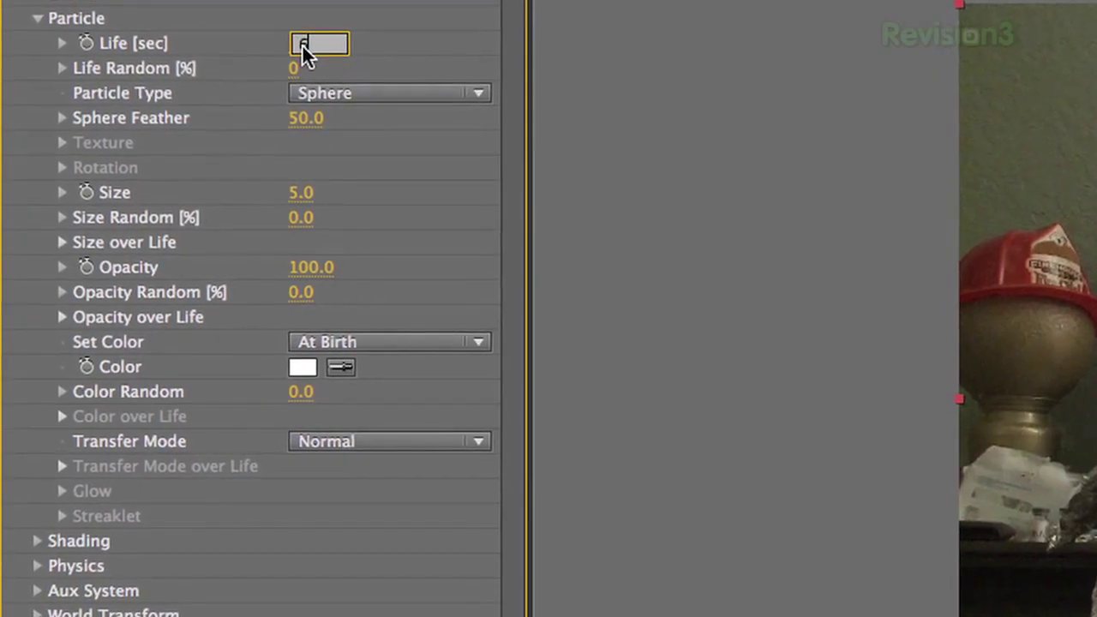
key("Return")
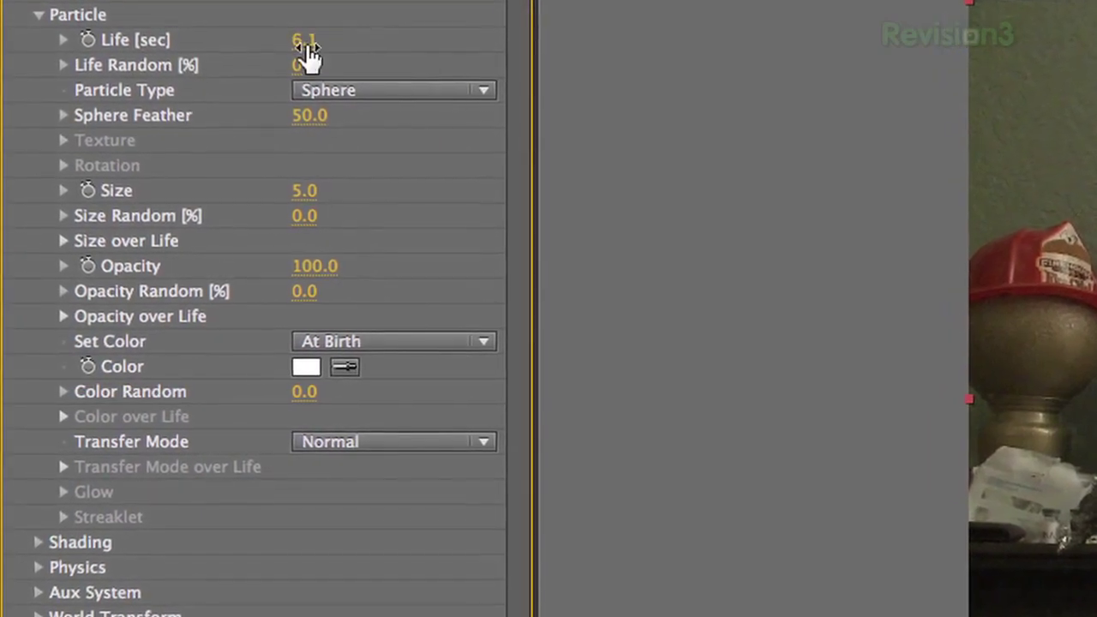
left_click(450, 88)
left_click(503, 141)
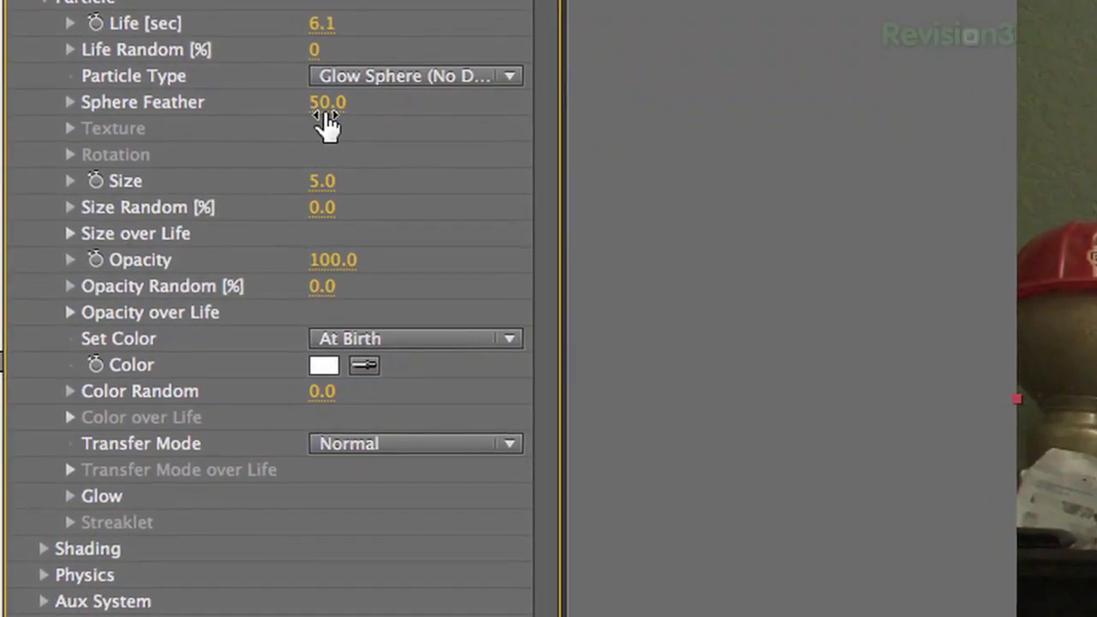
Step: Set the particle size to 2 and change the particles' Set Color option from At Birth
left_click(324, 180)
type("2")
key("Return")
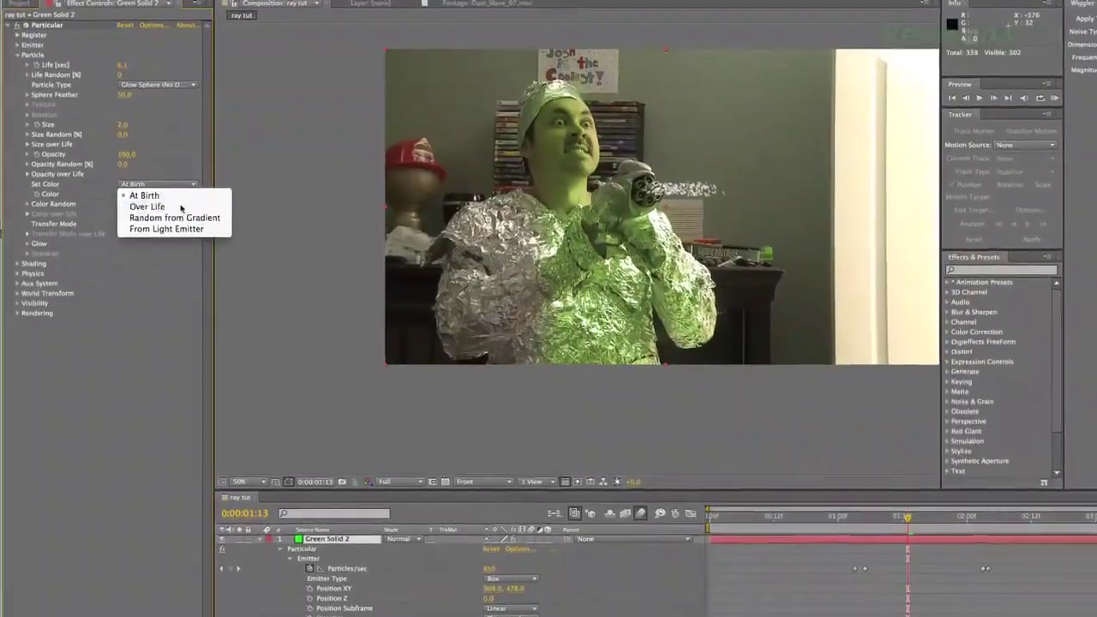
left_click(179, 214)
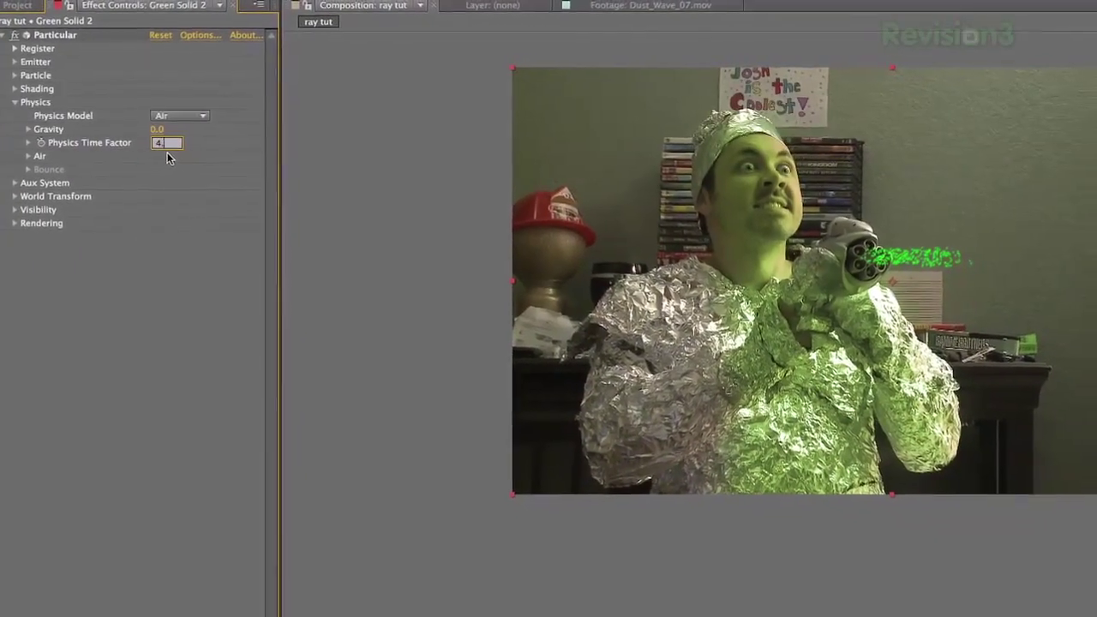
Step: Set Particular's Physics Time Factor to 4.6 and add the CC Vector Blur effect to the beam layer
type("4.6")
key("Return")
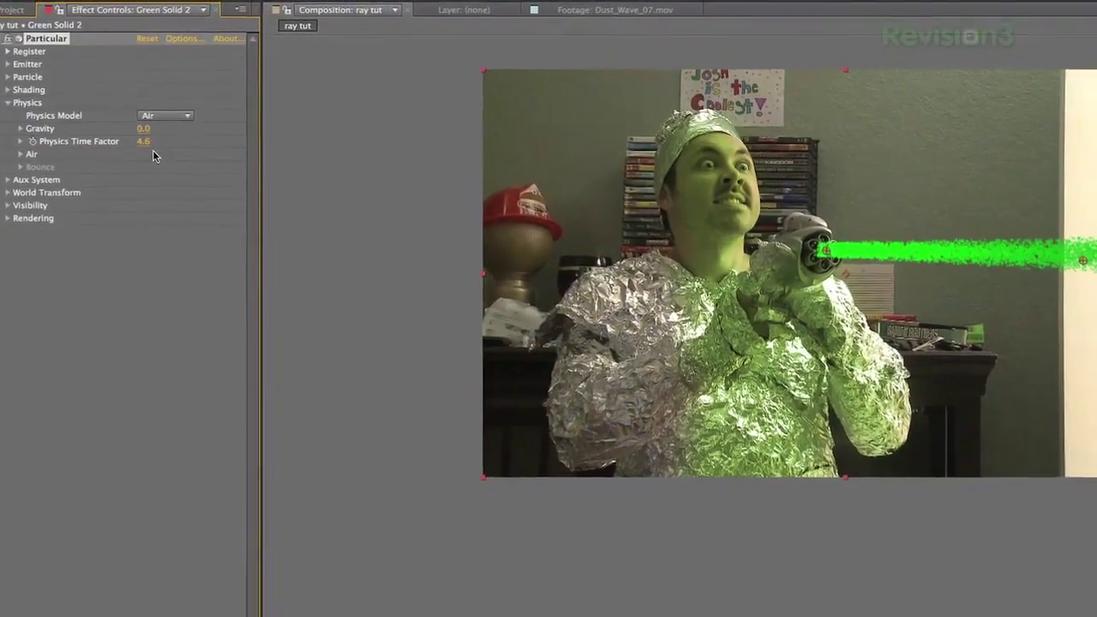
right_click(153, 150)
left_click(257, 130)
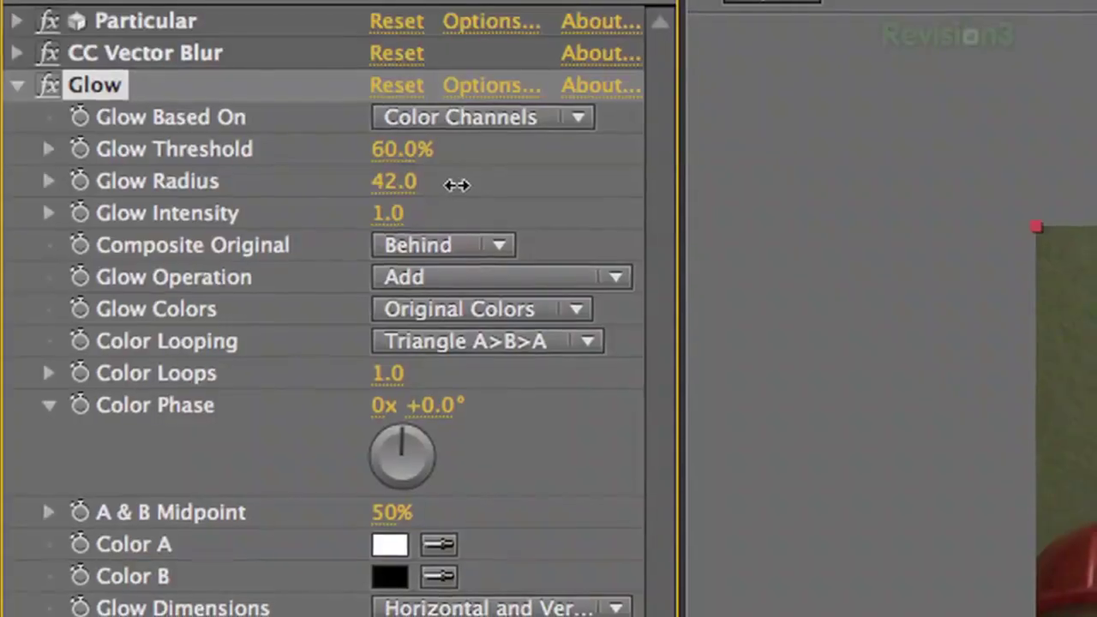
Step: Reduce the beam's Glow Radius to 27 and set its Glow Intensity to 2
left_click_drag(455, 181, 414, 176)
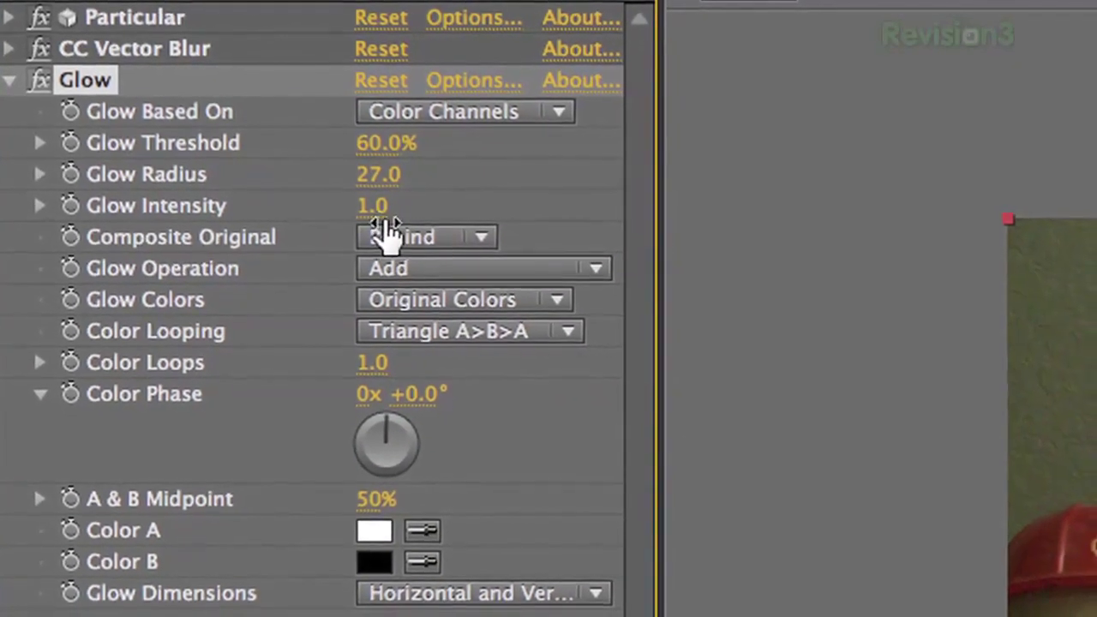
left_click(378, 210)
type("2")
key("Return")
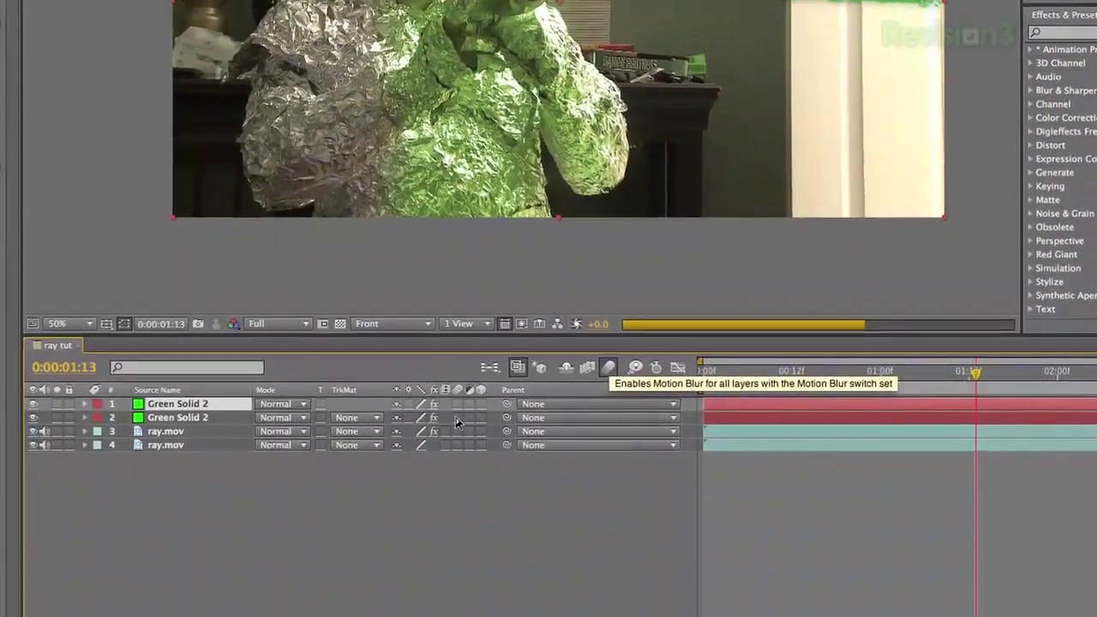
Step: Enable motion blur on both Green Solid 2 layers and set the duplicate's Direction Spread to 20%
left_click(456, 417)
left_click(457, 404)
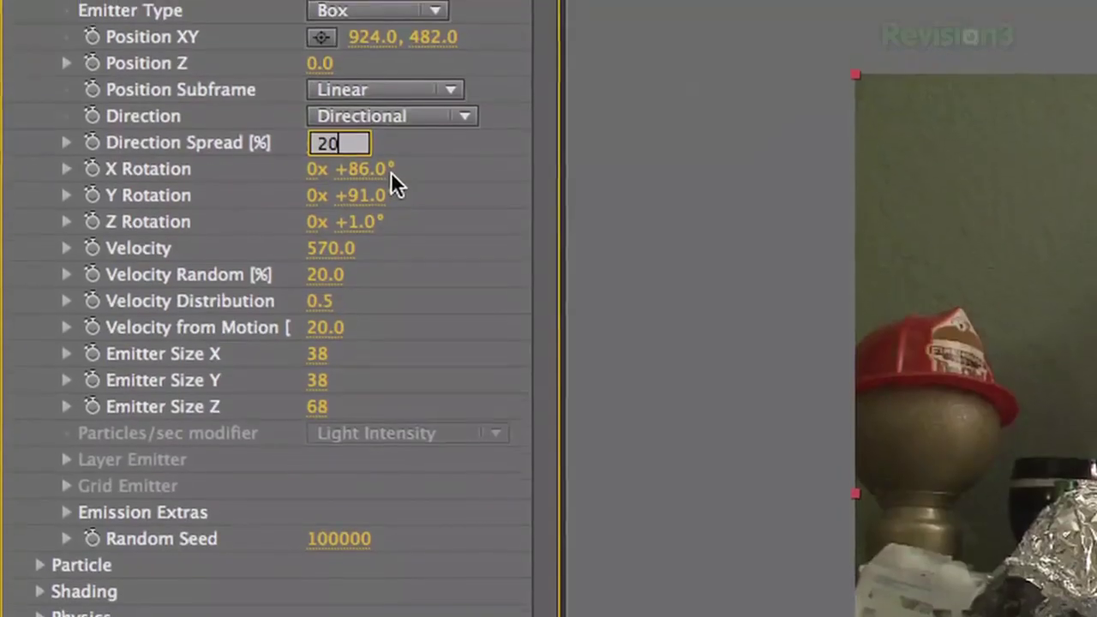
key("Return")
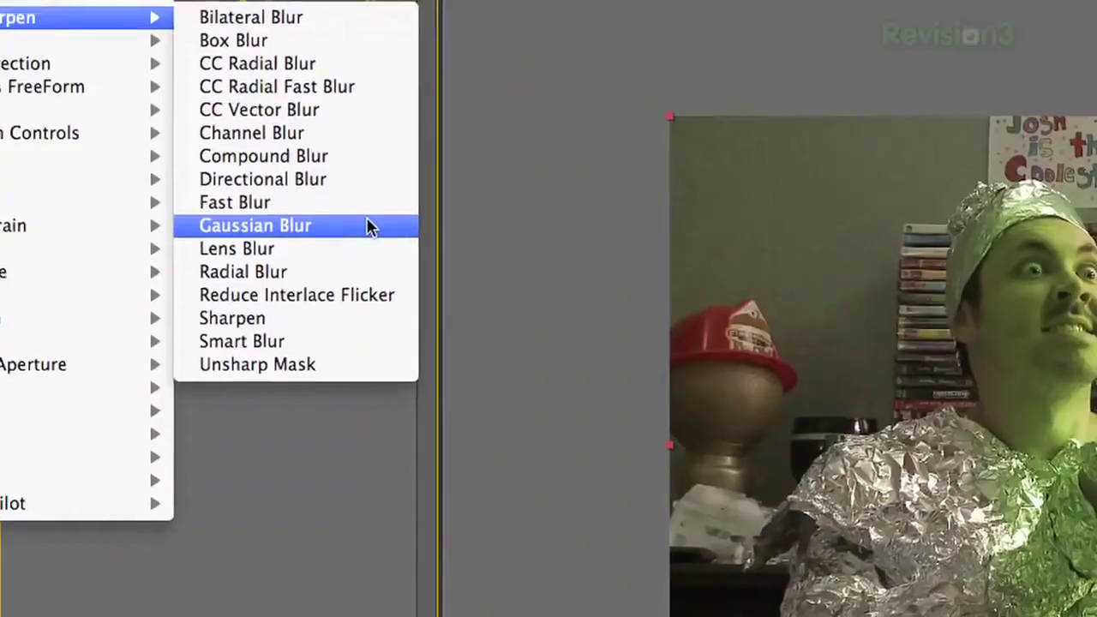
Step: Add a Gaussian Blur to the duplicated beam layer with Blurriness 42
left_click(368, 223)
left_click(254, 99)
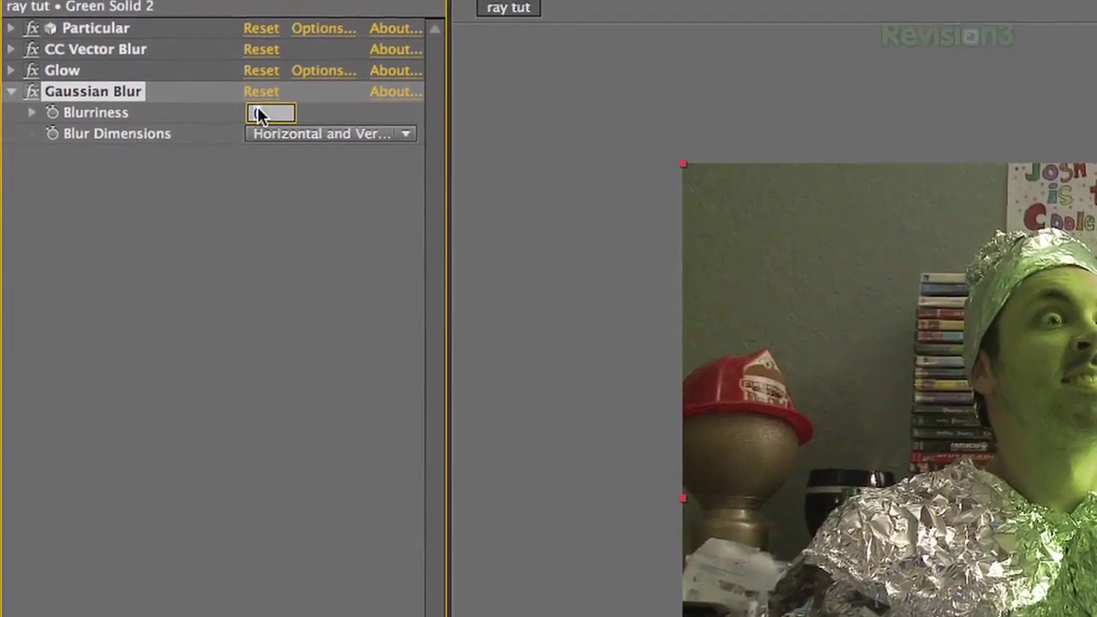
type("42")
key("Return")
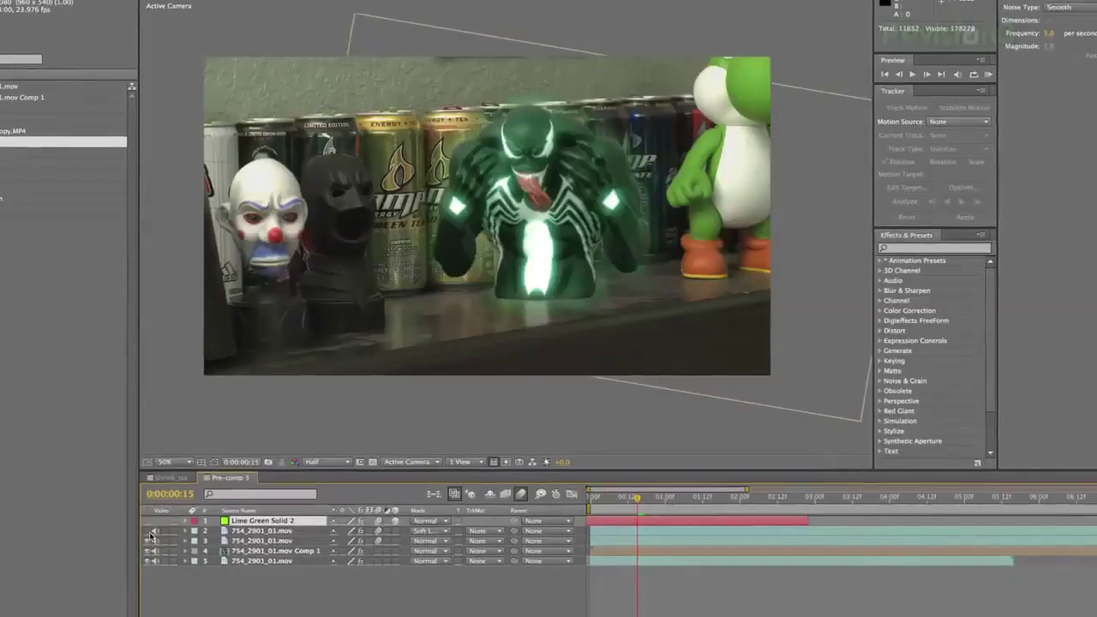
Step: Toggle the visibility of the Venom figure's layers in Pre-comp 3 to examine what each one contributes
left_click(150, 551)
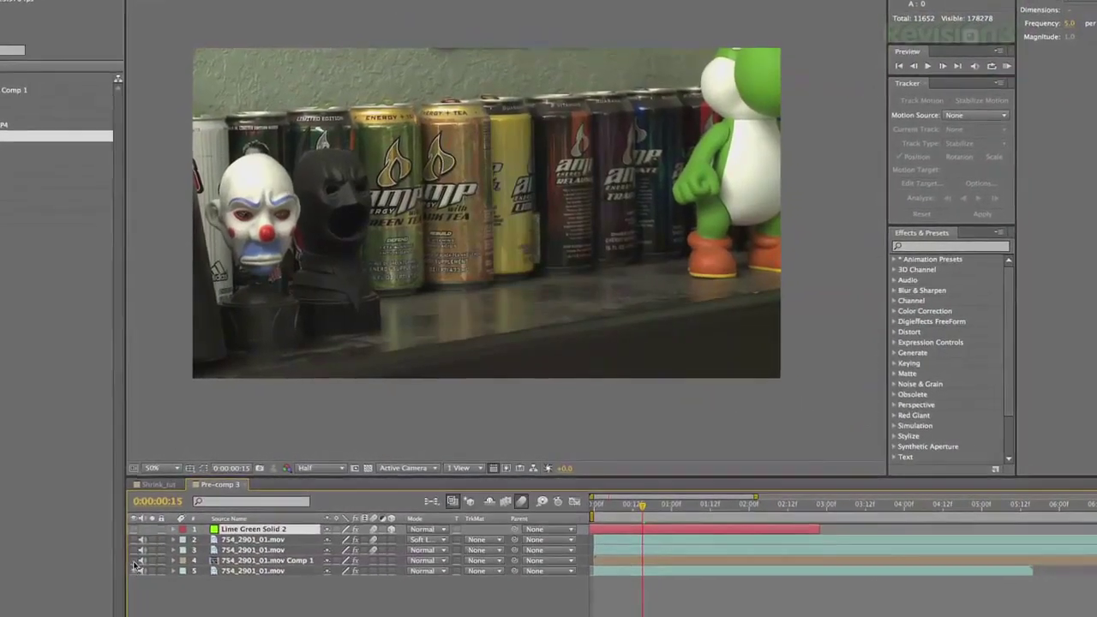
left_click(135, 560)
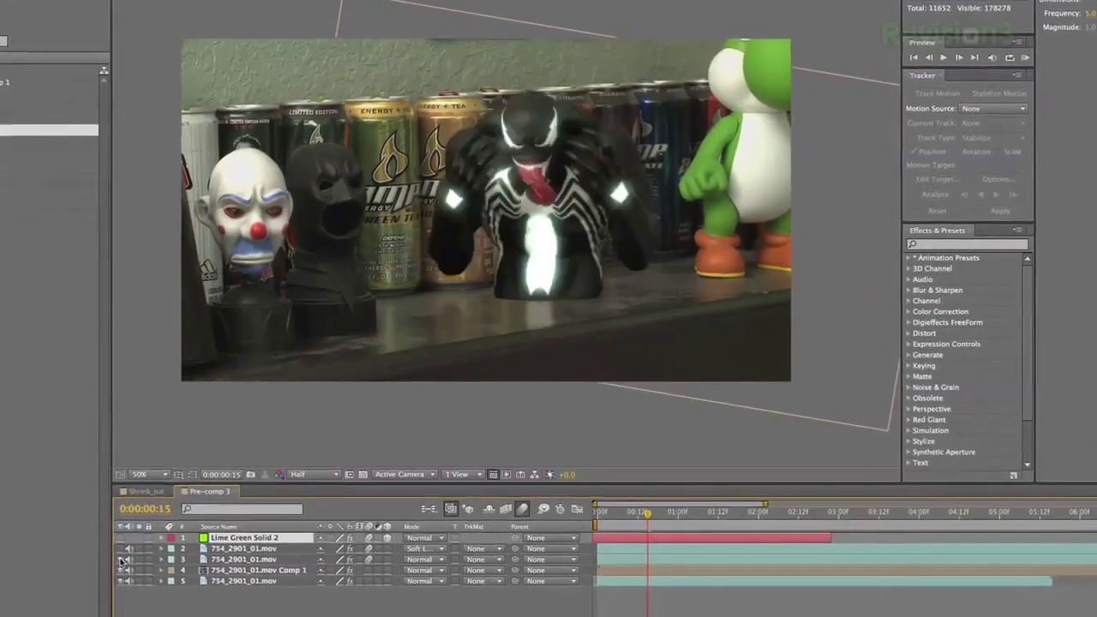
left_click(120, 549)
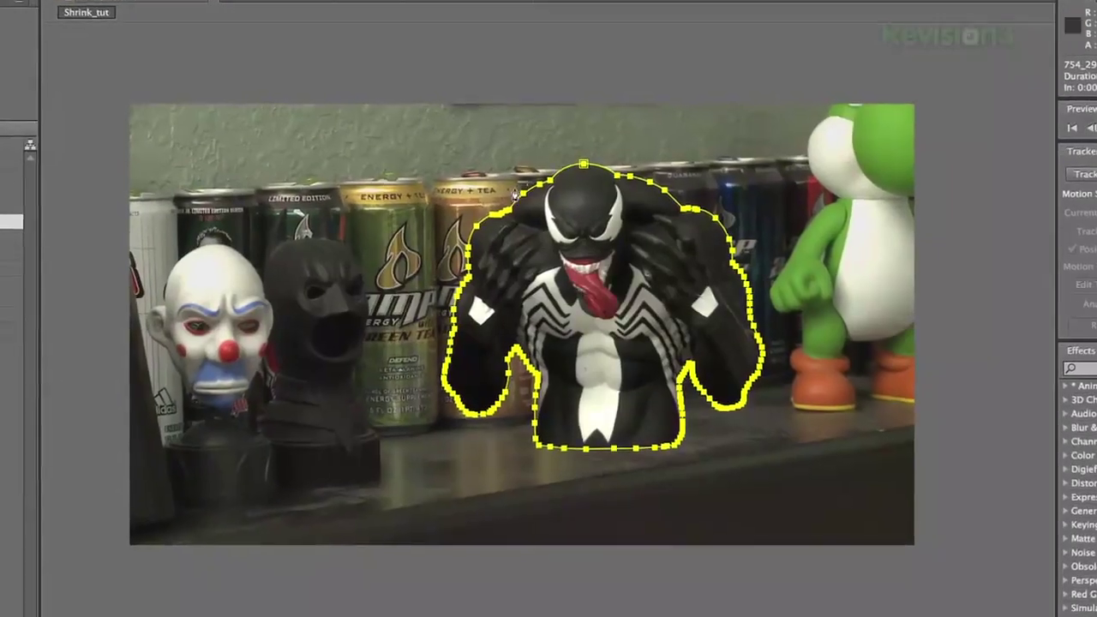
Step: Animate the masked Venom layer shrinking from 100% Scale at frame 8 to 36% at about 01:11
double_click(555, 354)
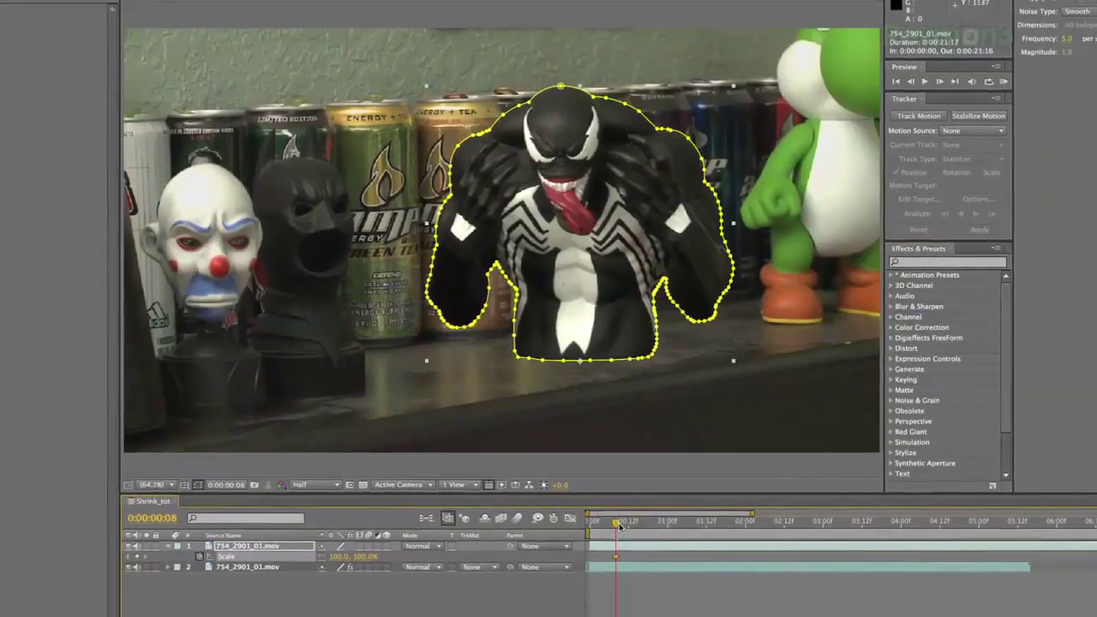
left_click_drag(620, 526, 708, 524)
left_click(351, 551)
type("85")
key("Return")
left_click_drag(355, 546, 326, 546)
Step: Apply Easy Ease Out to the first Scale keyframe and Easy Ease In to the 36% keyframe
right_click(625, 546)
key("shift+F9")
right_click(649, 257)
mouse_move(810, 495)
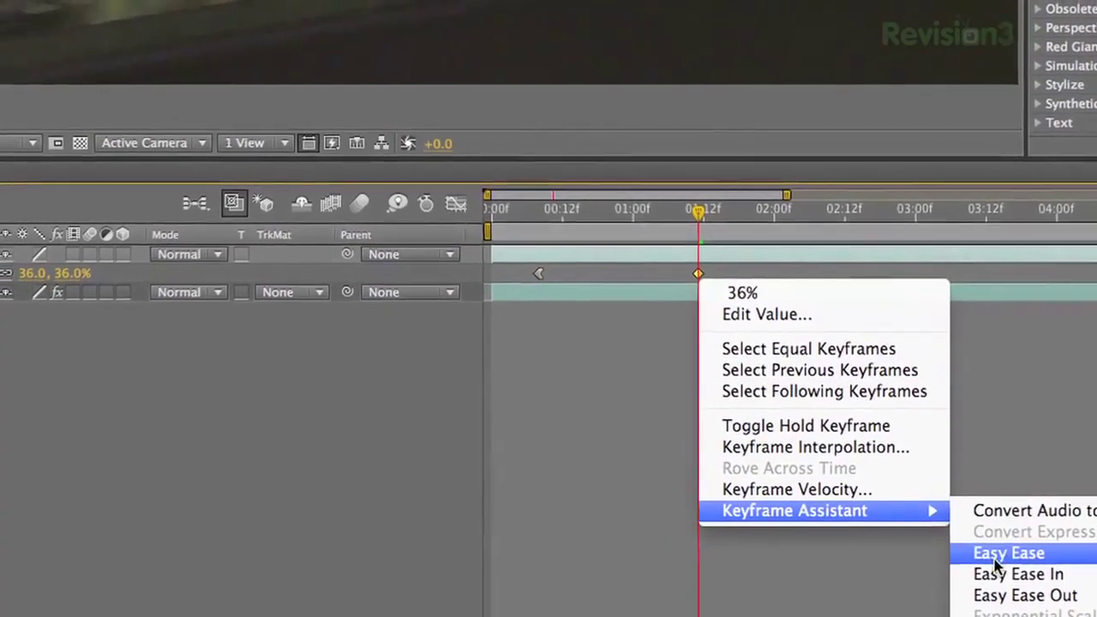
left_click(994, 573)
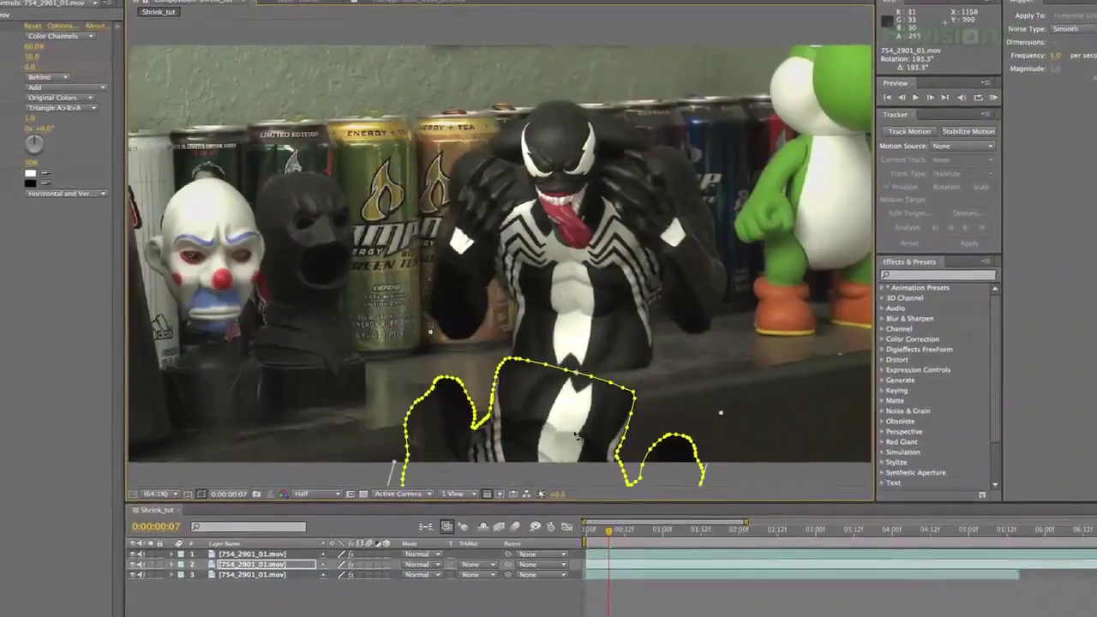
Step: Mirror the rotated duplicate with Scale -100, 100% and pre-compose it, moving all attributes into the new composition
key("s")
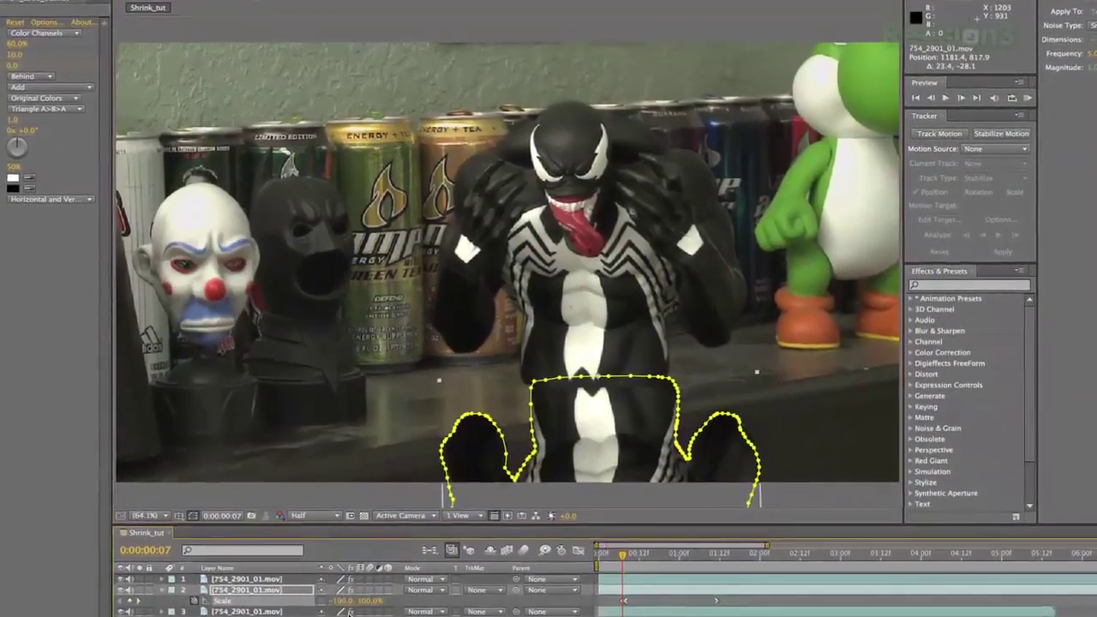
key("ctrl+shift+c")
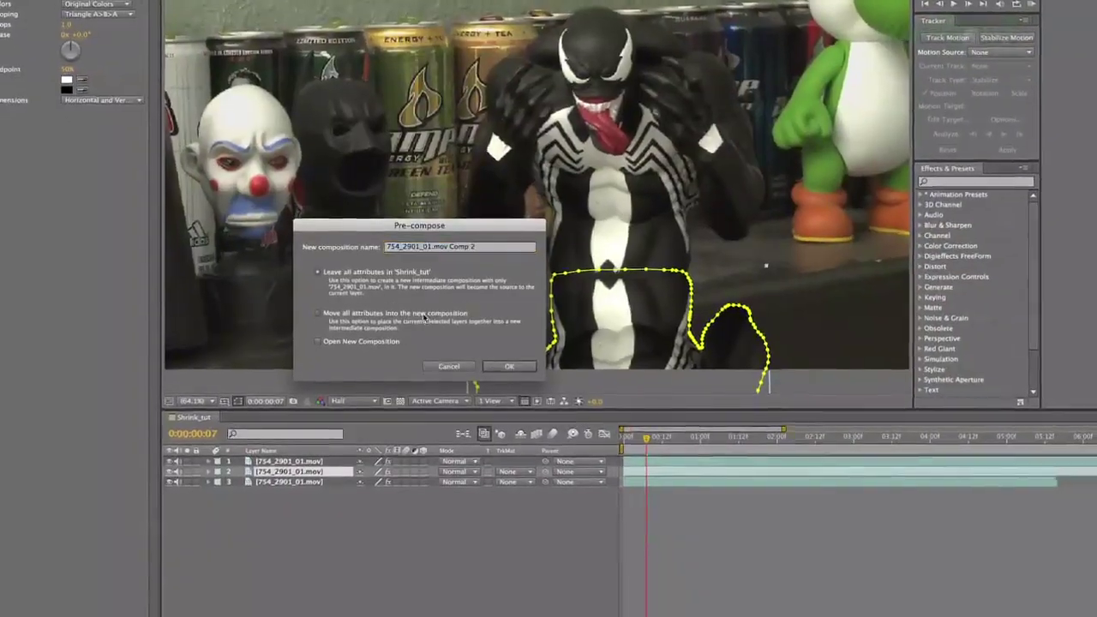
left_click(422, 313)
left_click(509, 366)
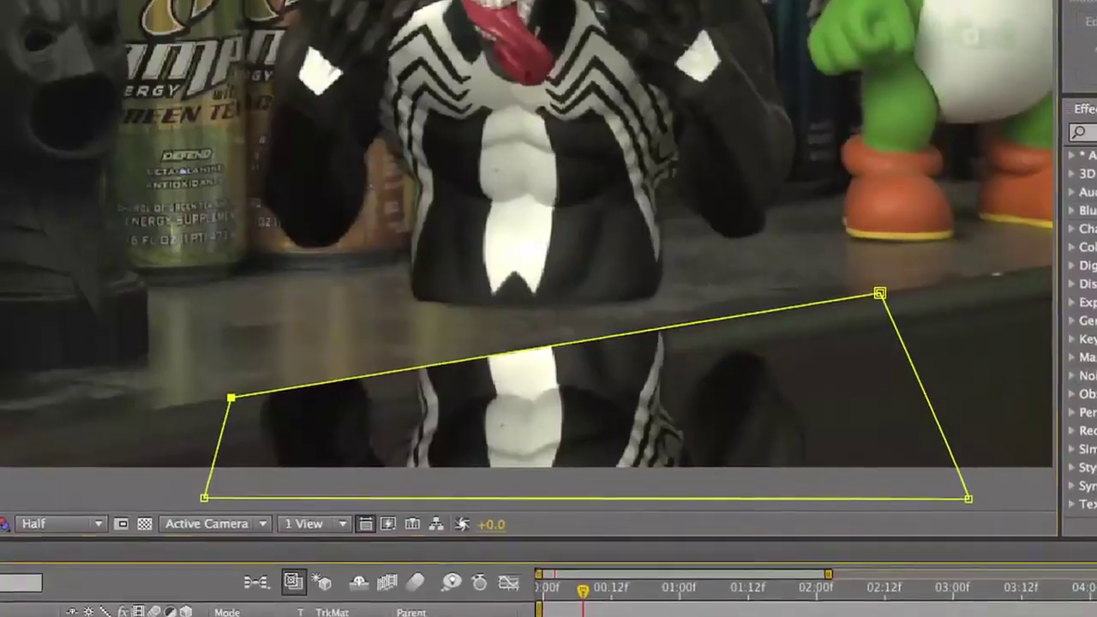
Step: Set the Opacity of the pre-composed reflection layer to 25%
key("t")
left_click(607, 240)
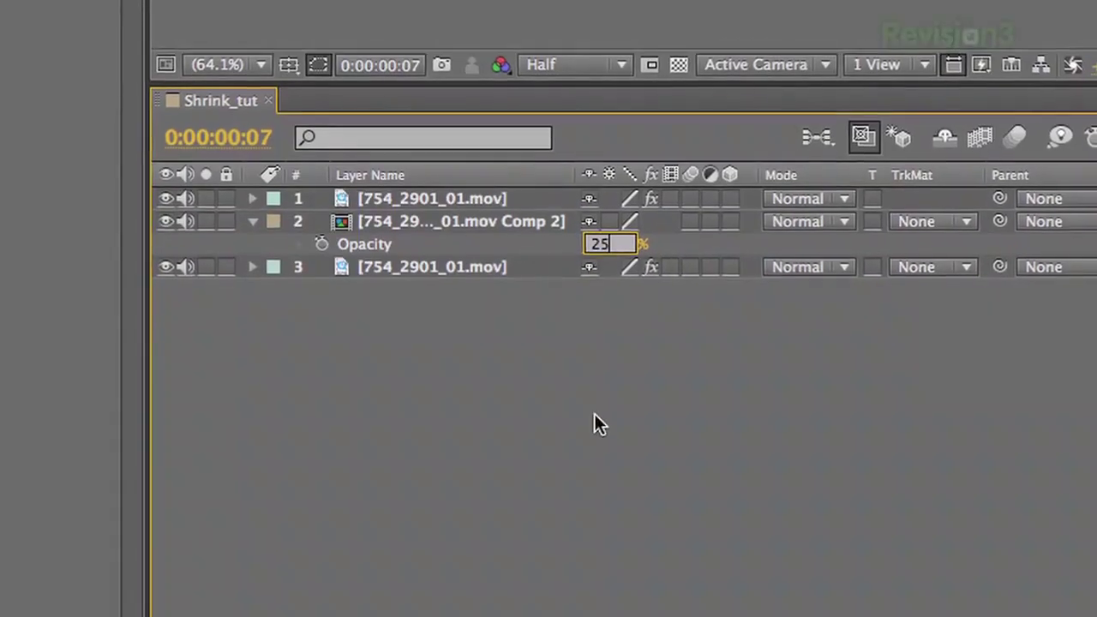
key("Return")
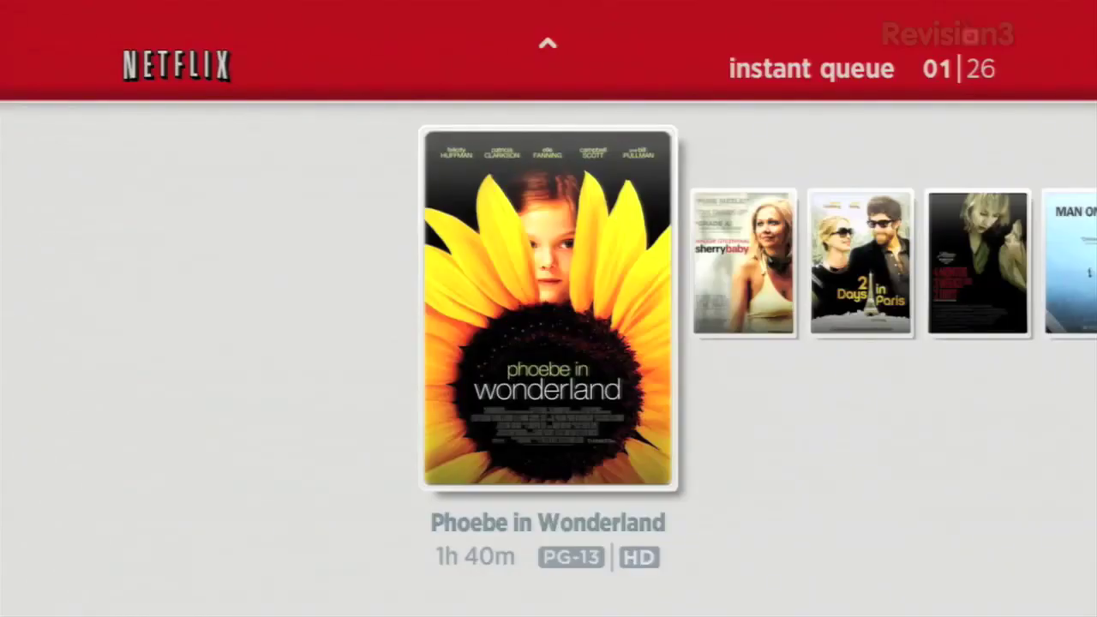
key("Right")
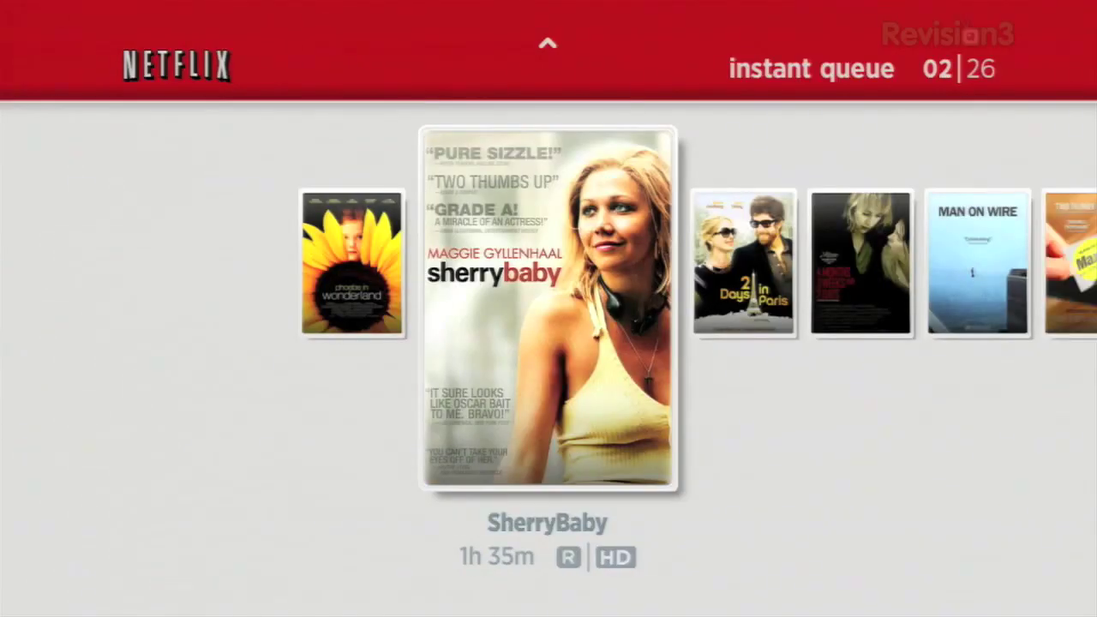
key("Right")
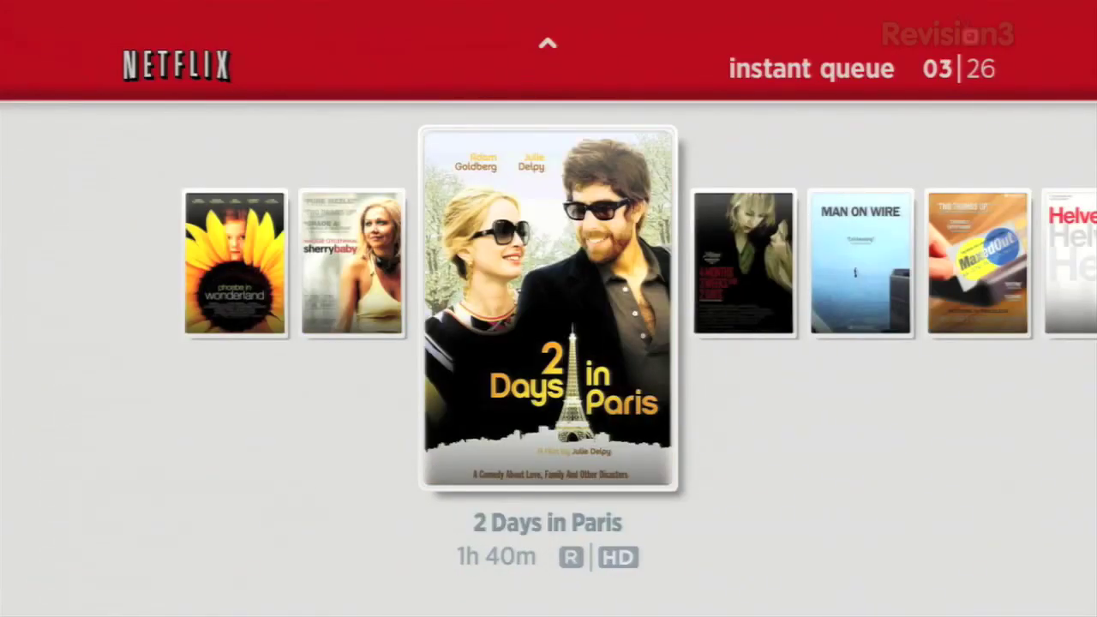